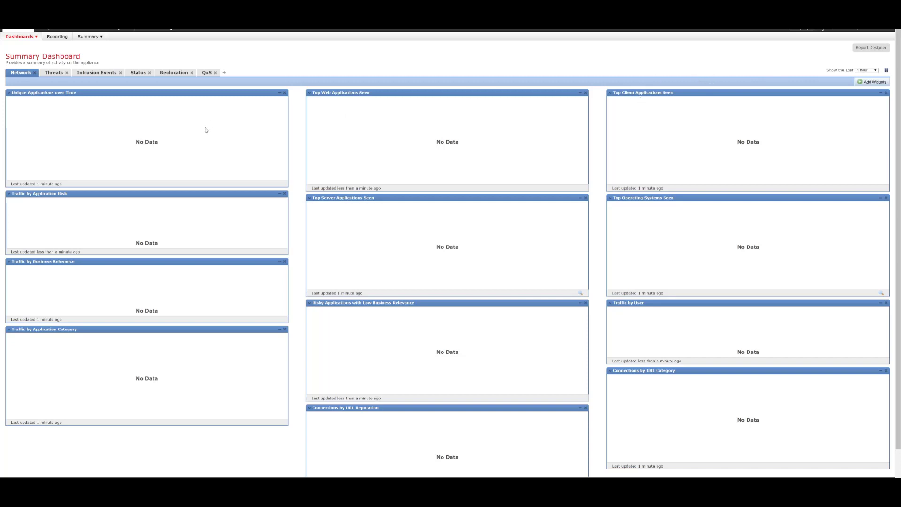
- Open the Transparent FW device for editing from the list of managed devices
{"action": "left_click", "coordinate": [89, 36]}
{"action": "left_click", "coordinate": [95, 30]}
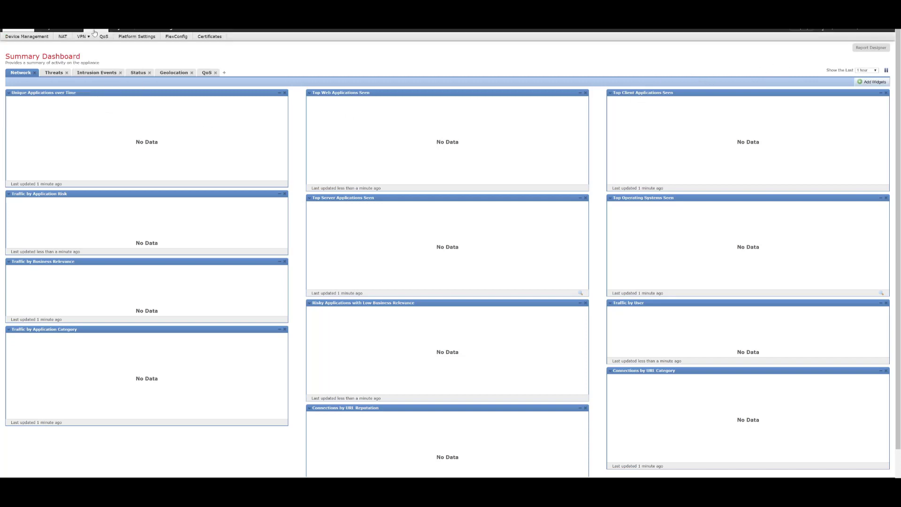
{"action": "left_click", "coordinate": [34, 40]}
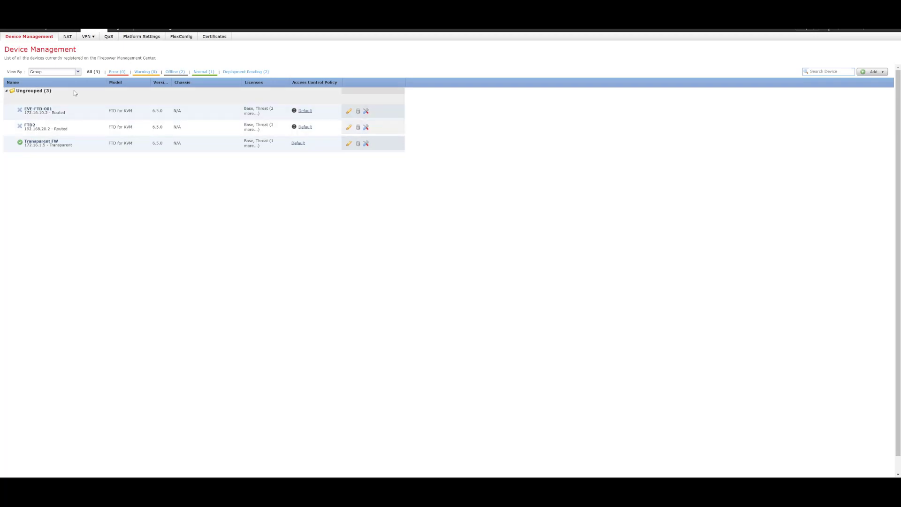
{"action": "left_click", "coordinate": [349, 145]}
{"action": "left_click", "coordinate": [349, 145]}
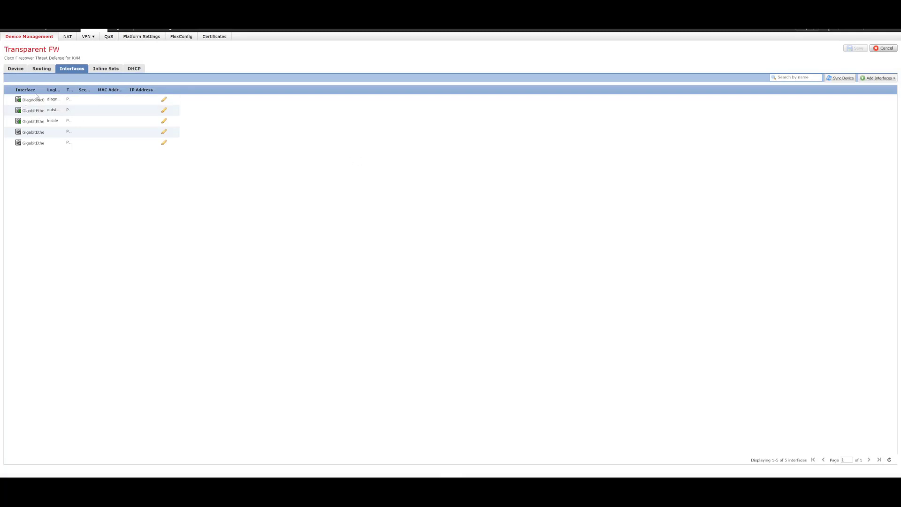
- Widen the Interface, Logical Name and Type columns of the interface table, refresh it and dismiss the heartbeat notifications
{"action": "left_click_drag", "start_coordinate": [46, 89], "coordinate": [187, 92]}
{"action": "left_click", "coordinate": [888, 459]}
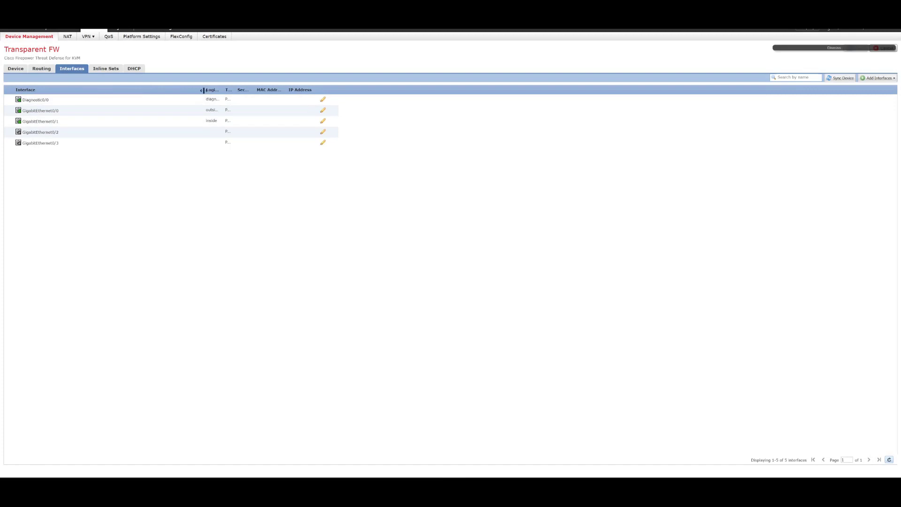
{"action": "left_click", "coordinate": [889, 459]}
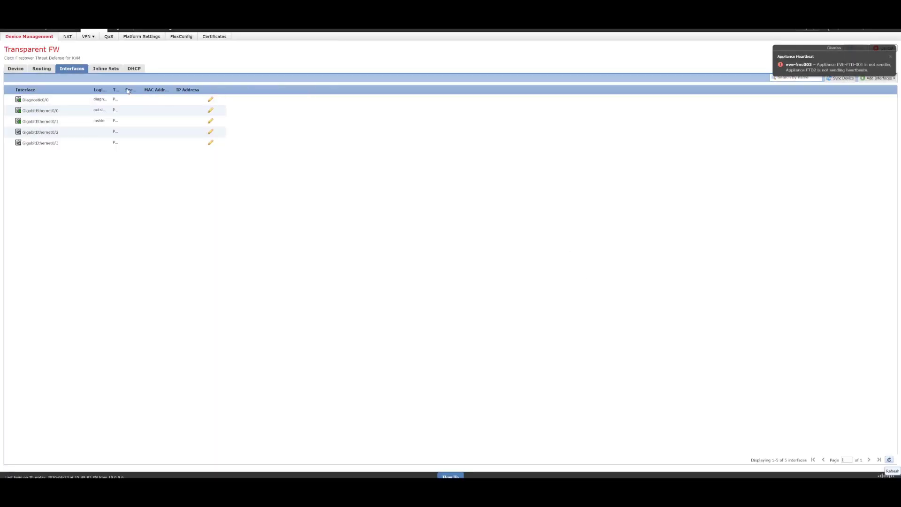
{"action": "left_click_drag", "start_coordinate": [122, 89], "coordinate": [188, 89]}
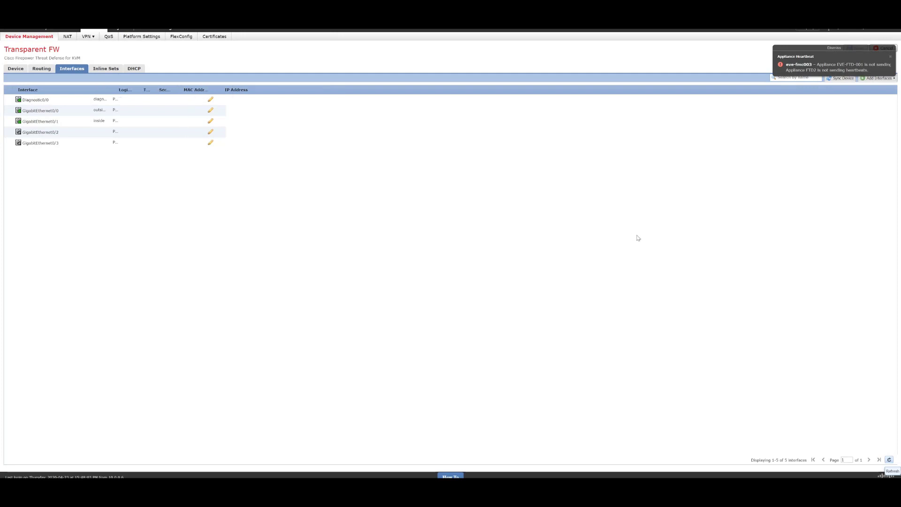
{"action": "left_click", "coordinate": [890, 460]}
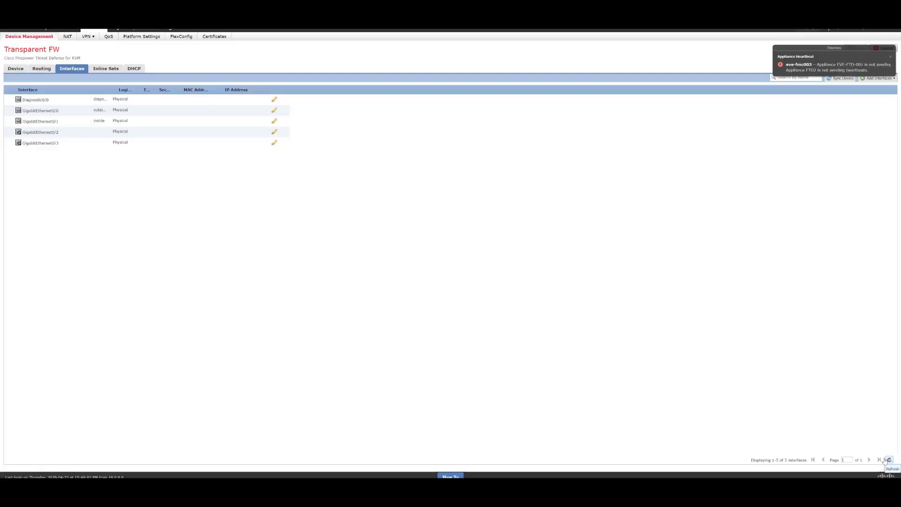
{"action": "left_click_drag", "start_coordinate": [113, 92], "coordinate": [133, 91]}
{"action": "left_click", "coordinate": [889, 460]}
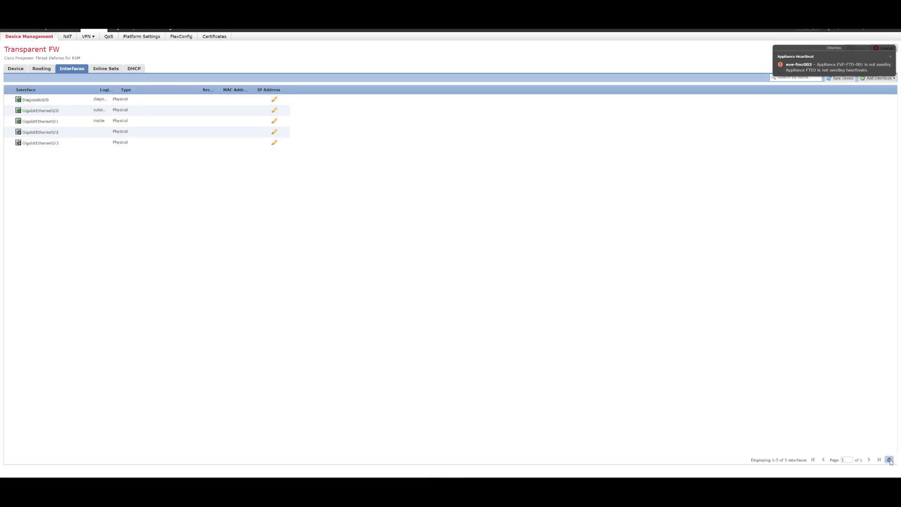
{"action": "left_click", "coordinate": [833, 48]}
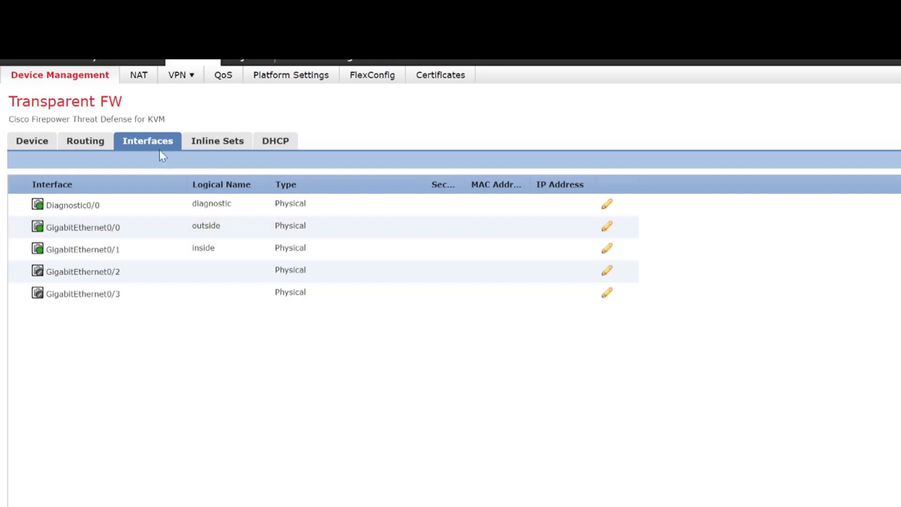
- Start a new inline set named Inline1 and add the outside<->inside interface pair to it
{"action": "left_click", "coordinate": [212, 144]}
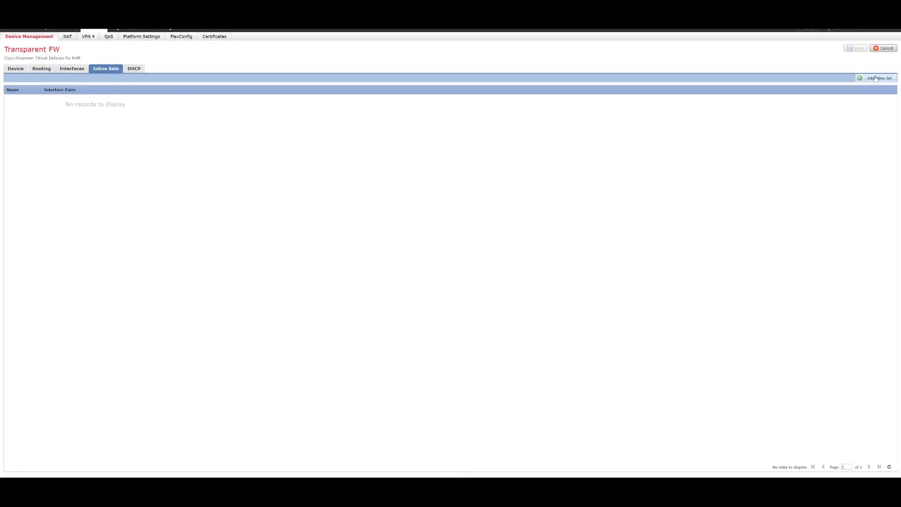
{"action": "left_click", "coordinate": [874, 79]}
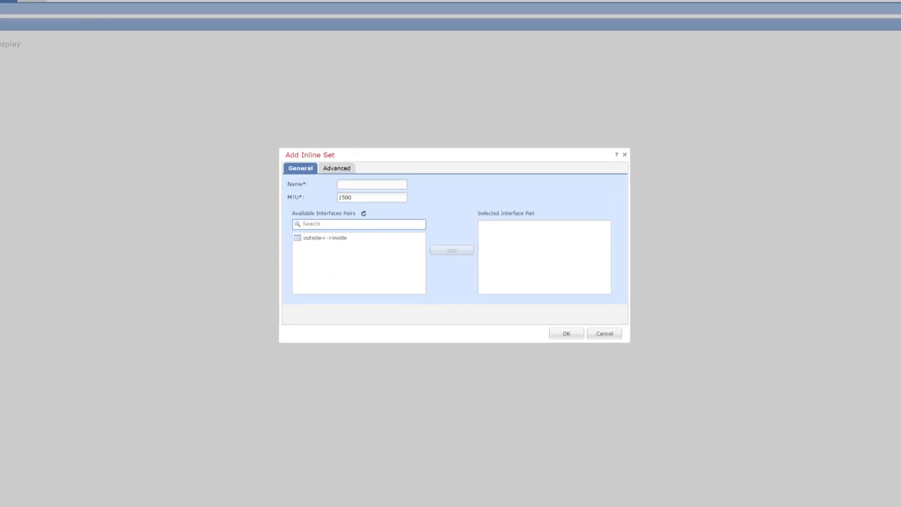
{"action": "left_click", "coordinate": [328, 130]}
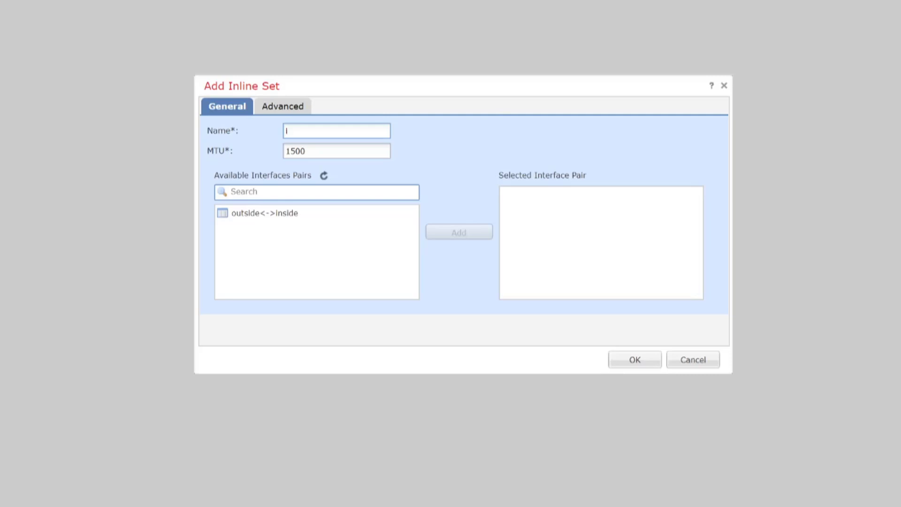
{"action": "type", "text": "Inline1"}
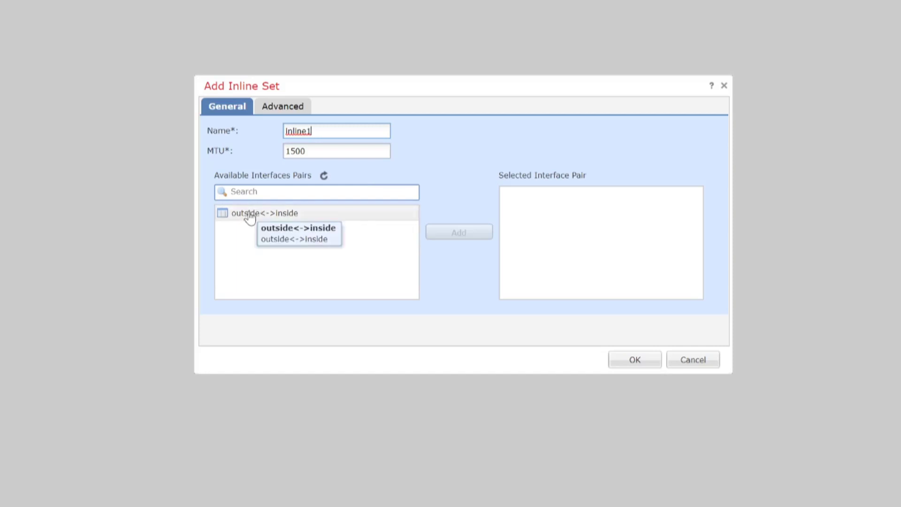
{"action": "left_click", "coordinate": [305, 219]}
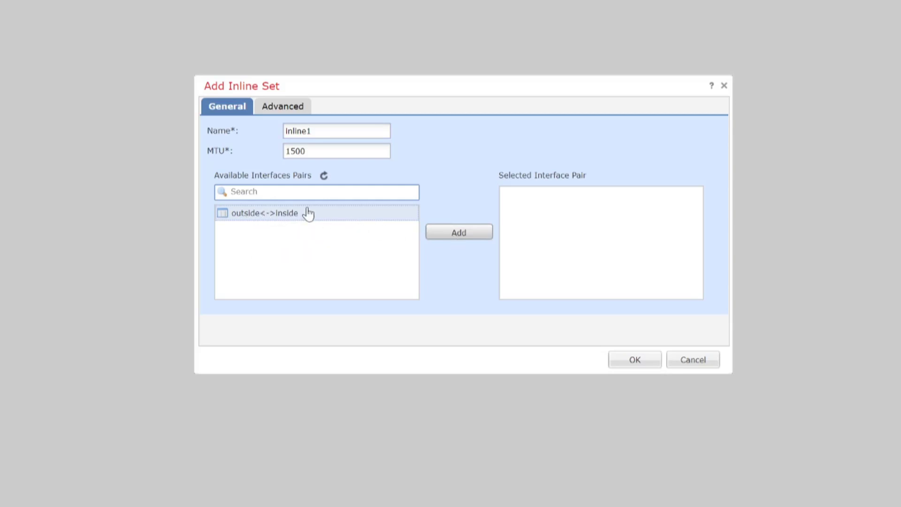
{"action": "left_click", "coordinate": [454, 233]}
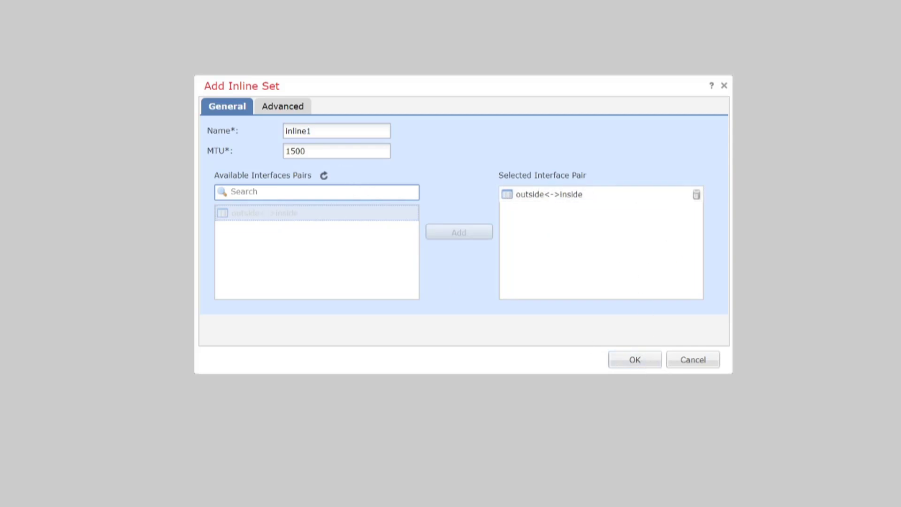
- Review the inline set's advanced options, then create the set and accept the interface mode change
{"action": "left_click", "coordinate": [291, 109]}
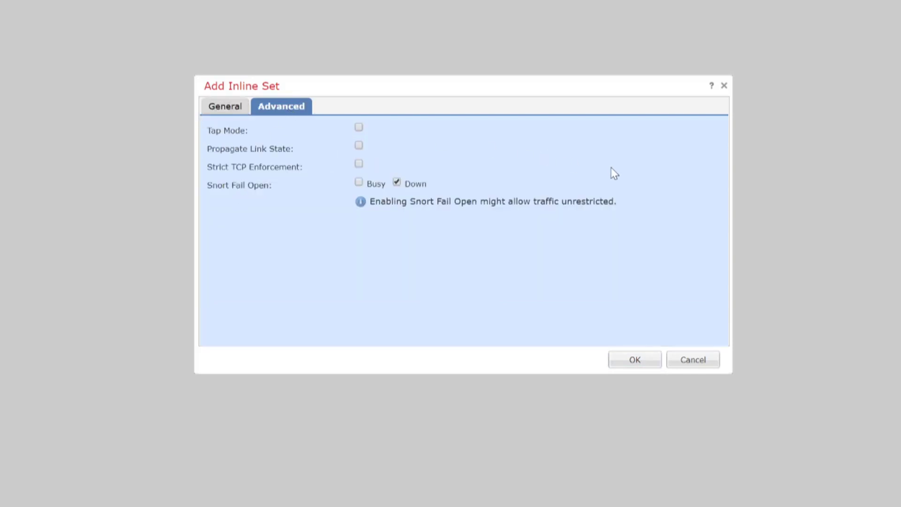
{"action": "left_click", "coordinate": [218, 111]}
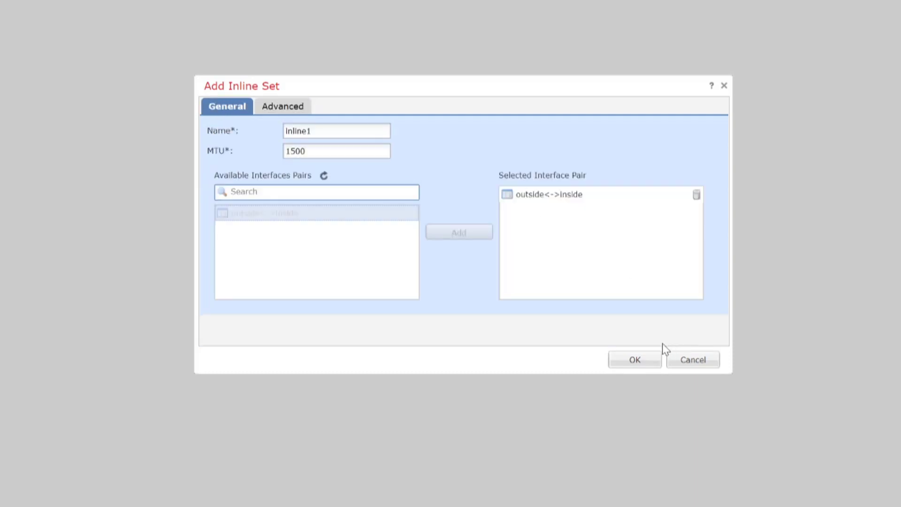
{"action": "left_click", "coordinate": [647, 360]}
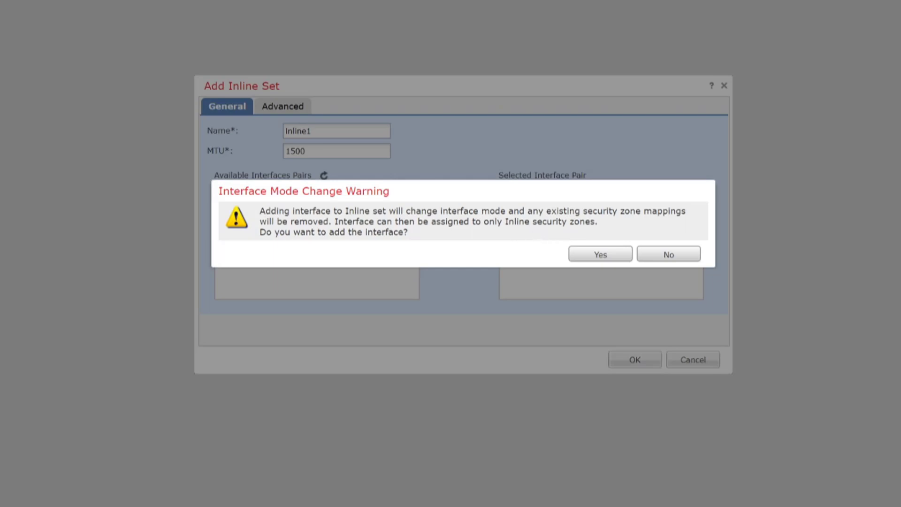
{"action": "left_click", "coordinate": [599, 255]}
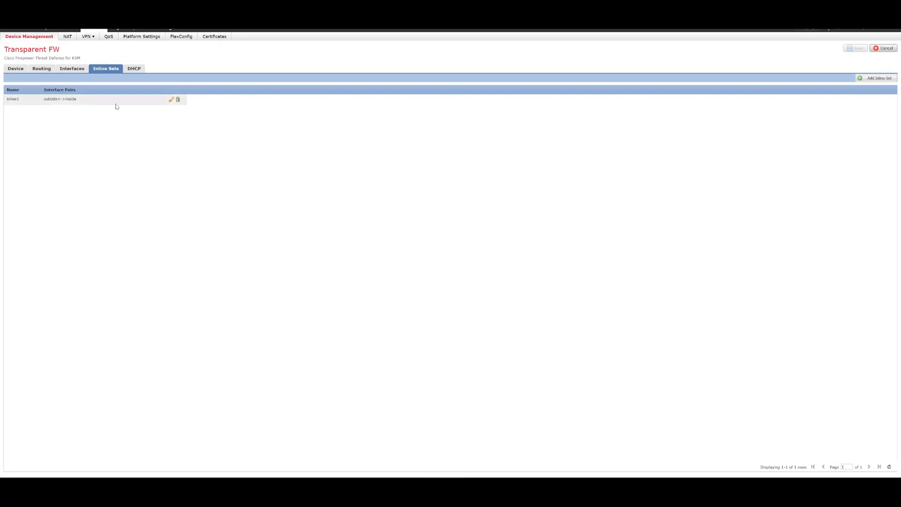
- Examine the general and hardware settings of the outside interface GigabitEthernet0/0, then close them without changes
{"action": "left_click", "coordinate": [72, 68]}
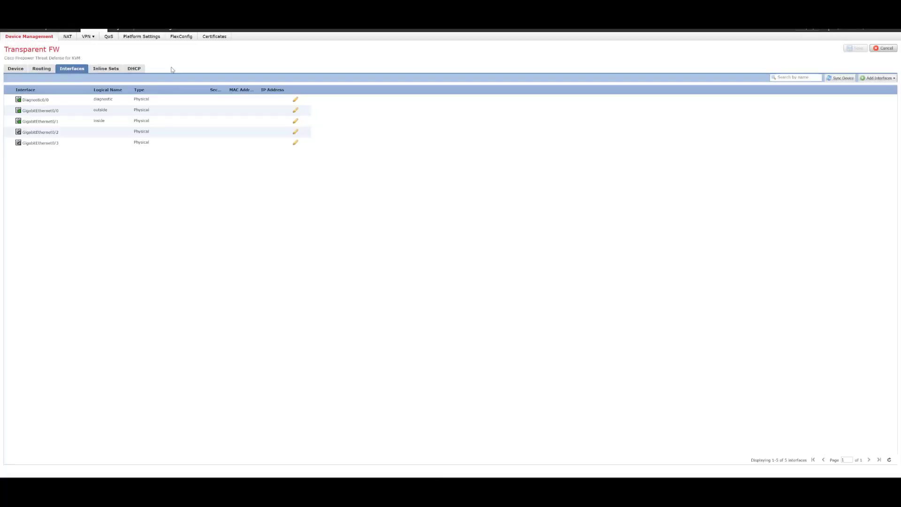
{"action": "left_click", "coordinate": [295, 112]}
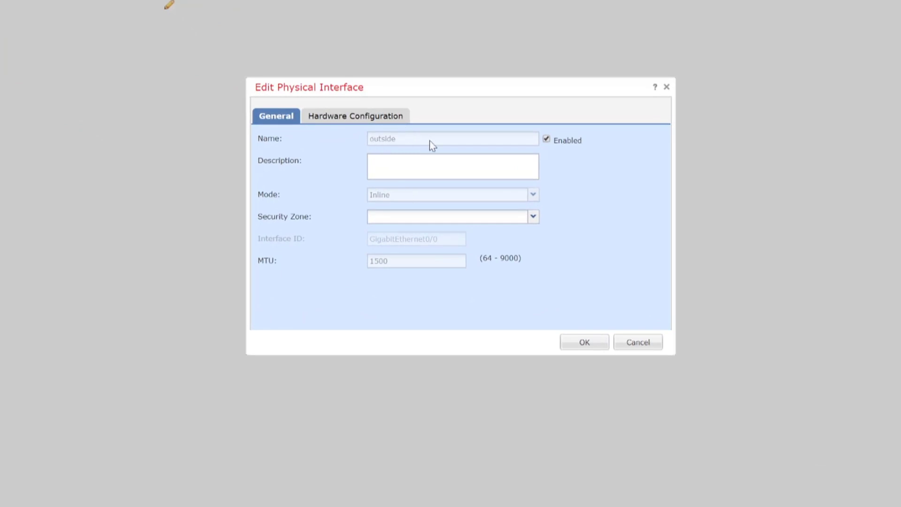
{"action": "left_click", "coordinate": [429, 166]}
{"action": "left_click", "coordinate": [535, 217]}
{"action": "left_click", "coordinate": [534, 218]}
{"action": "left_click", "coordinate": [344, 122]}
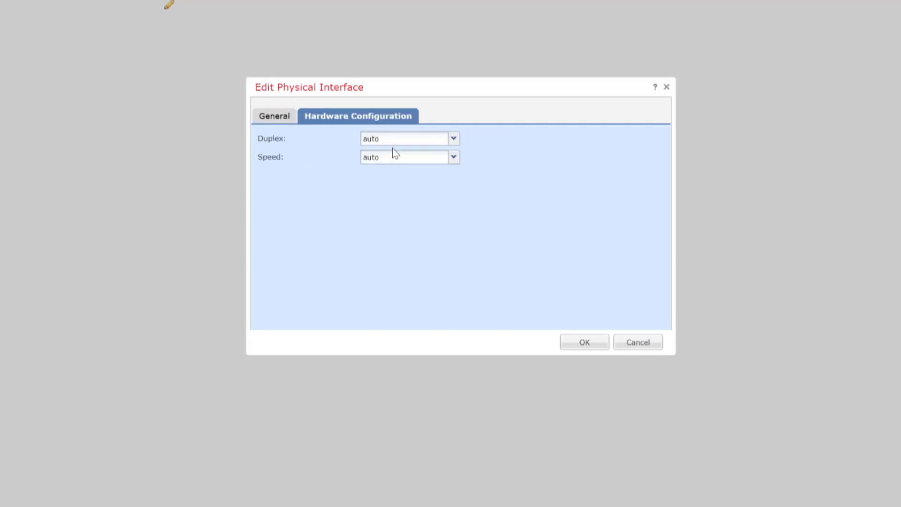
{"action": "left_click", "coordinate": [274, 116]}
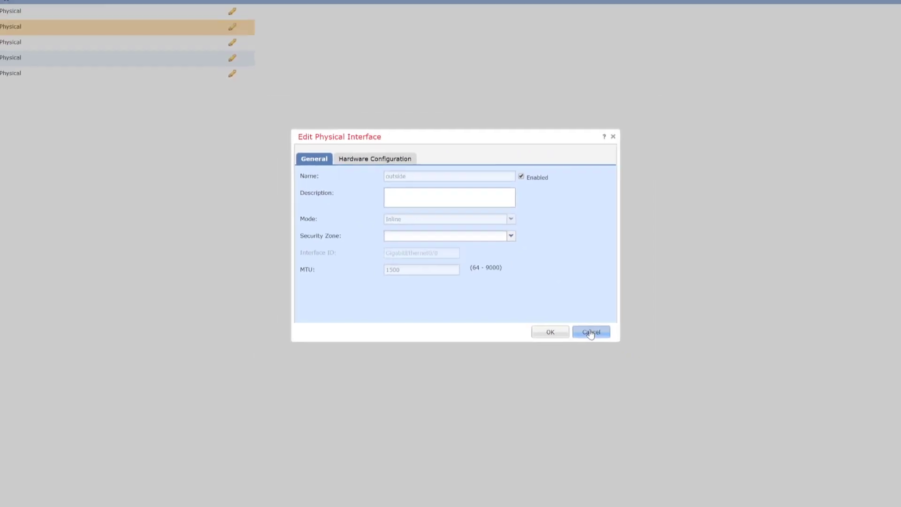
{"action": "left_click", "coordinate": [637, 342]}
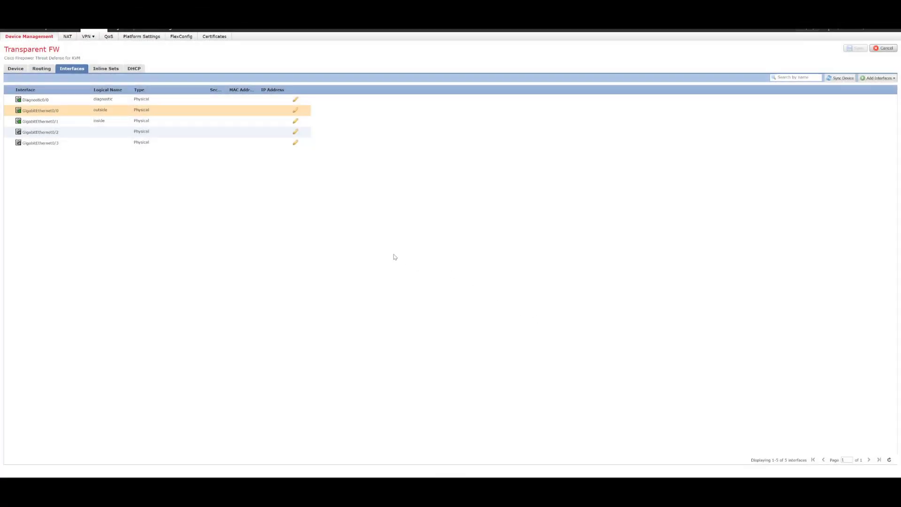
- Open the Default access control policy and inspect the logging settings of its default action without changing them
{"action": "mouse_move", "coordinate": [69, 30]}
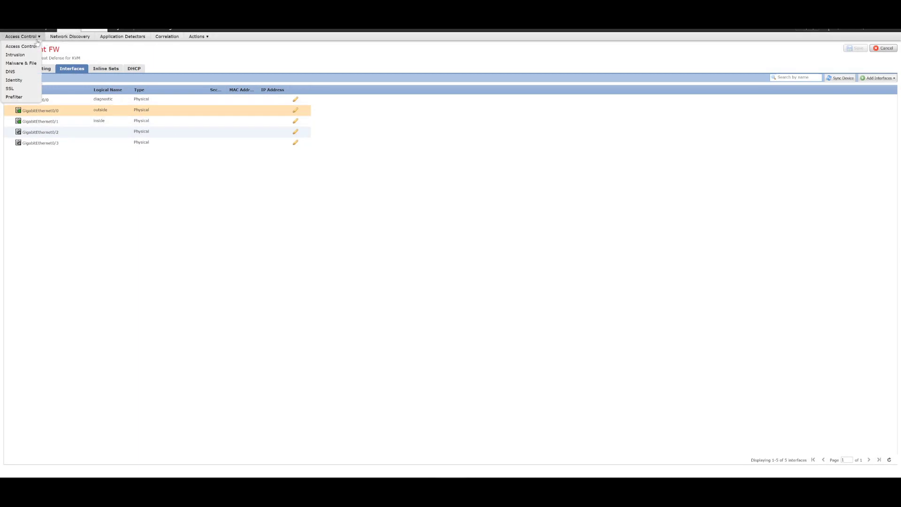
{"action": "left_click", "coordinate": [28, 46]}
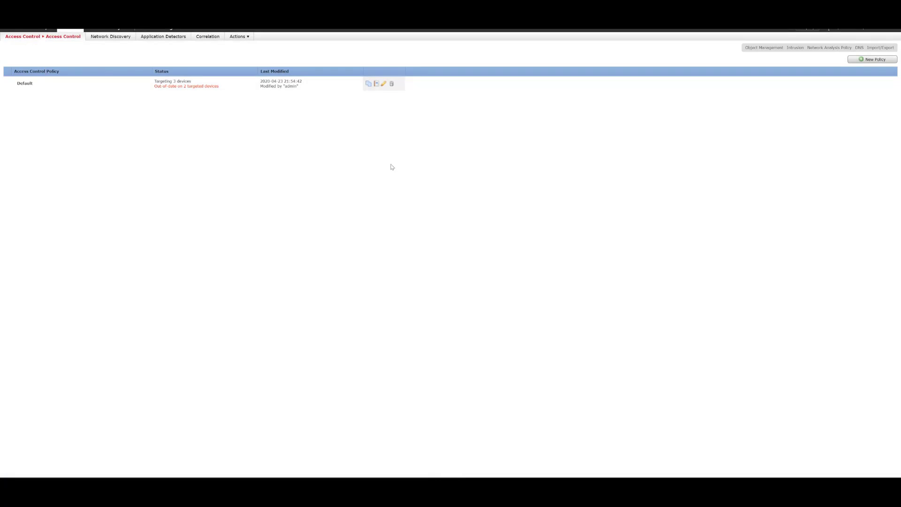
{"action": "left_click", "coordinate": [383, 84]}
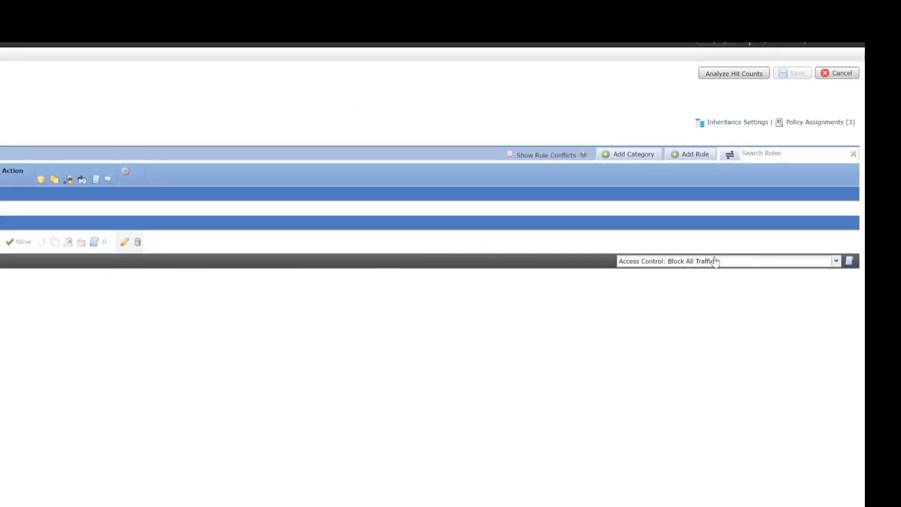
{"action": "left_click", "coordinate": [849, 263]}
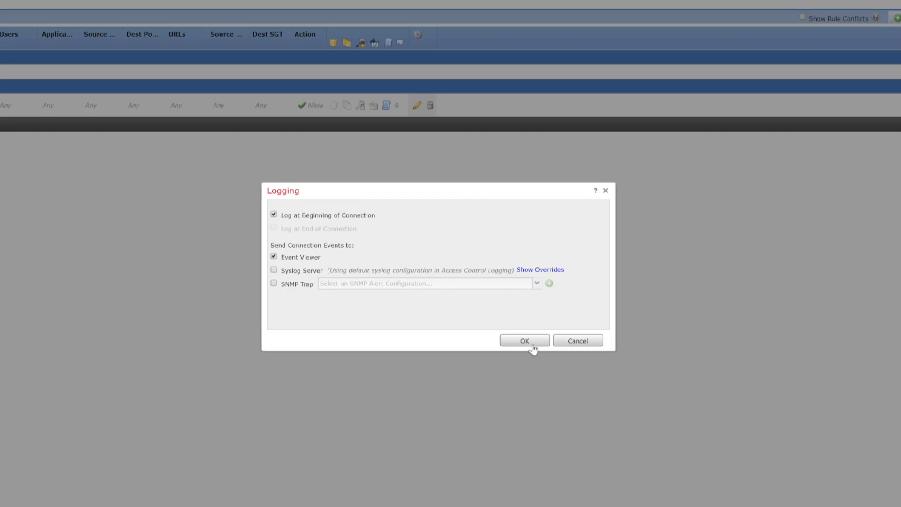
{"action": "left_click", "coordinate": [578, 340]}
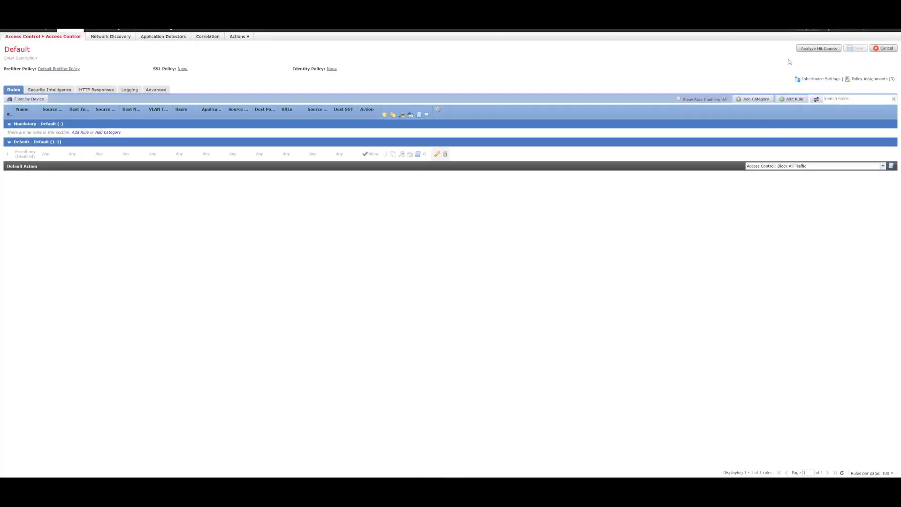
- Deploy the pending policy changes to Transparent FW only and check the deployment status
{"action": "left_click", "coordinate": [815, 31]}
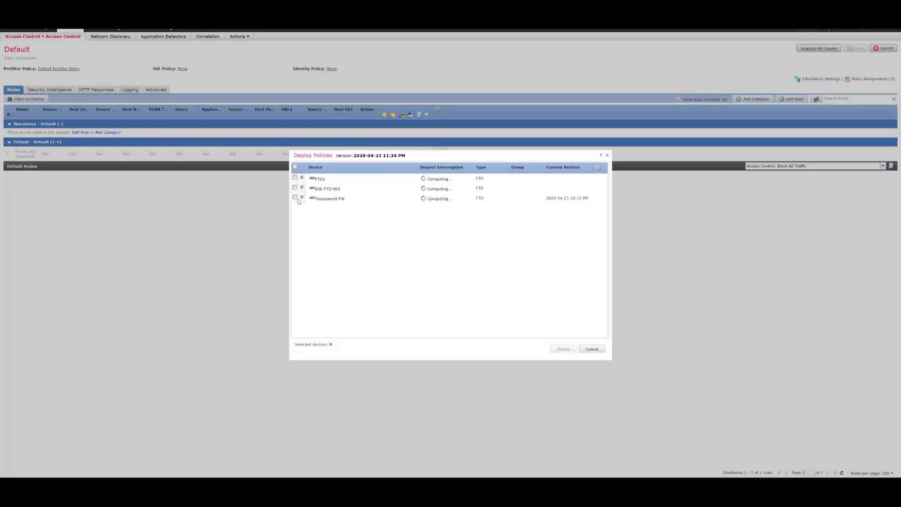
{"action": "left_click", "coordinate": [295, 197]}
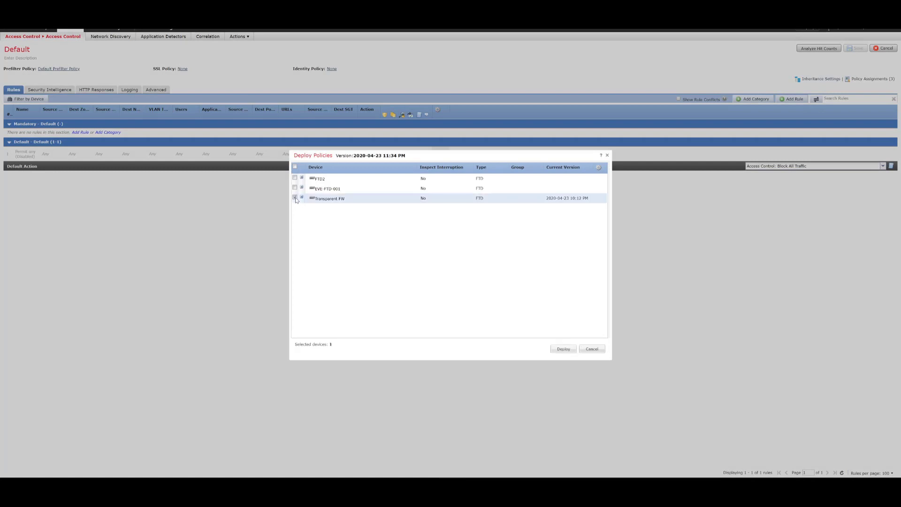
{"action": "left_click", "coordinate": [564, 349]}
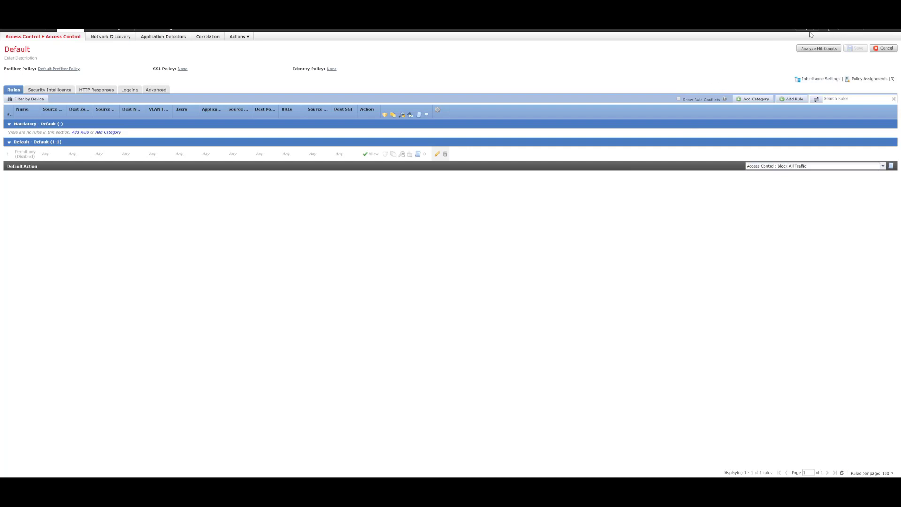
{"action": "left_click", "coordinate": [828, 31]}
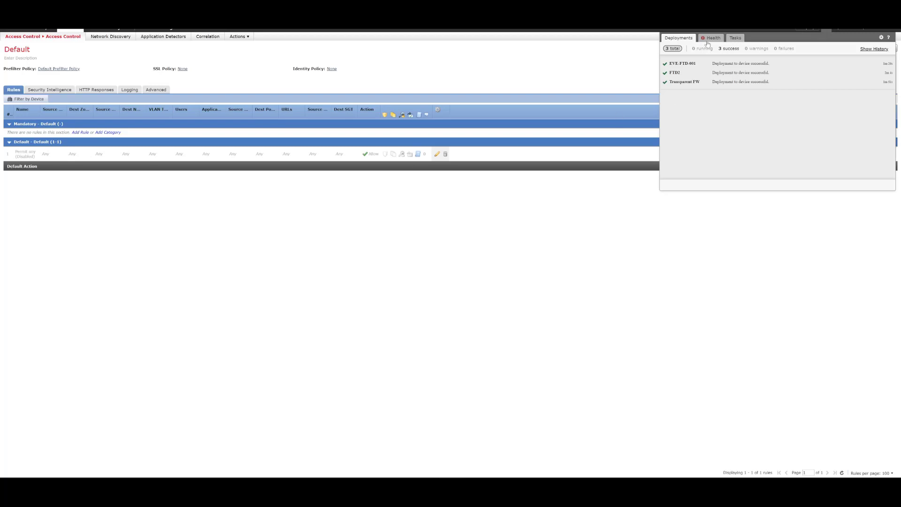
{"action": "left_click", "coordinate": [827, 30]}
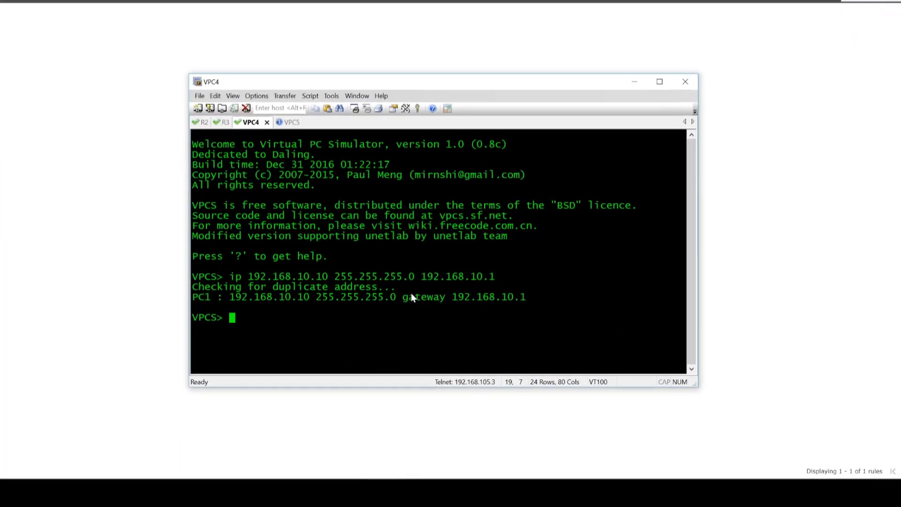
- Ping 192.168.20.10 from VPC4 in UDP mode with option -2, then examine the newest entries in Connection Events
{"action": "key", "text": "Return"}
{"action": "key", "text": "Return"}
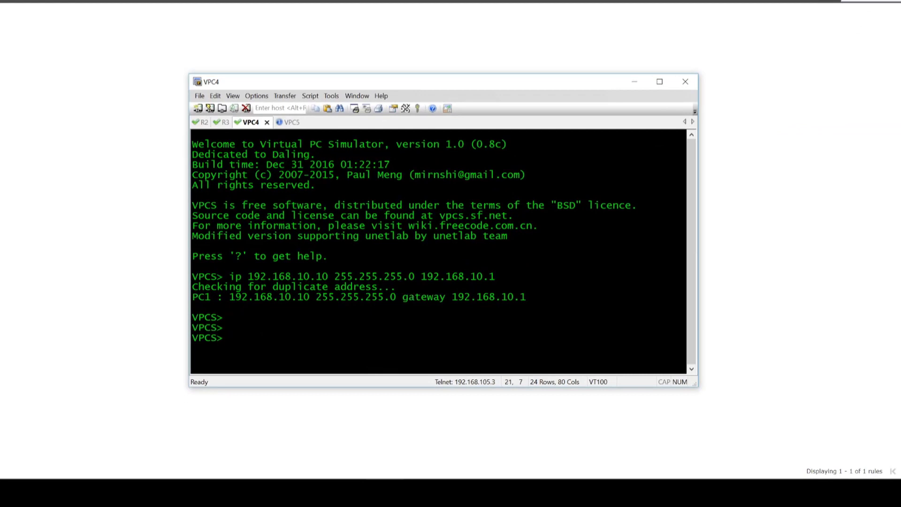
{"action": "type", "text": "ping 192.168.20"}
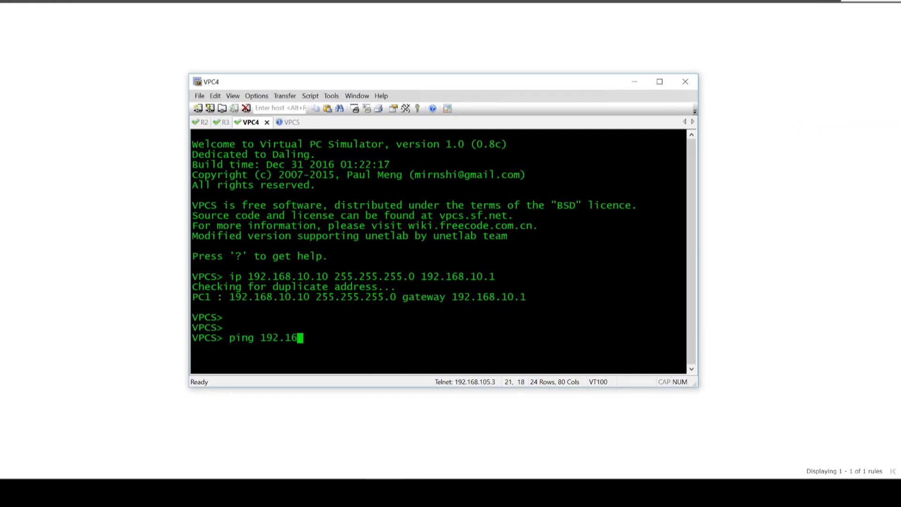
{"action": "type", "text": ".10 -2"}
{"action": "key", "text": "Return"}
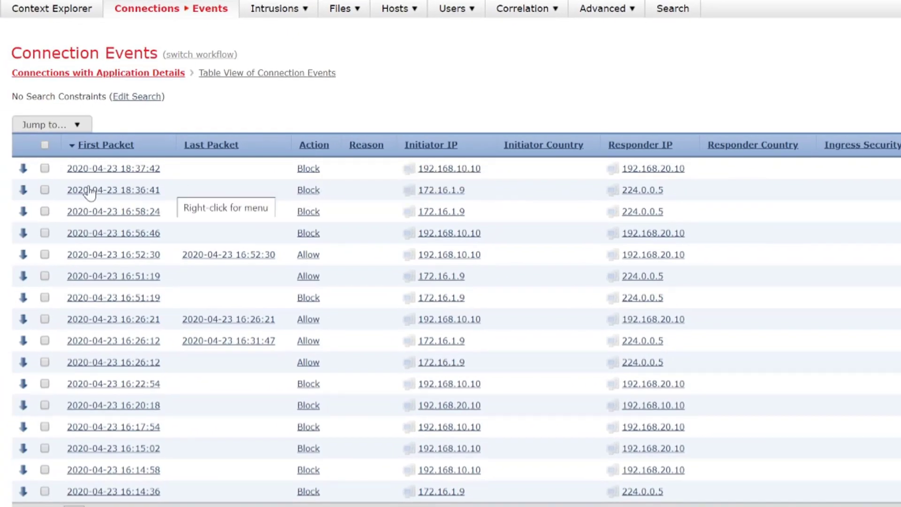
{"action": "mouse_move", "coordinate": [136, 193]}
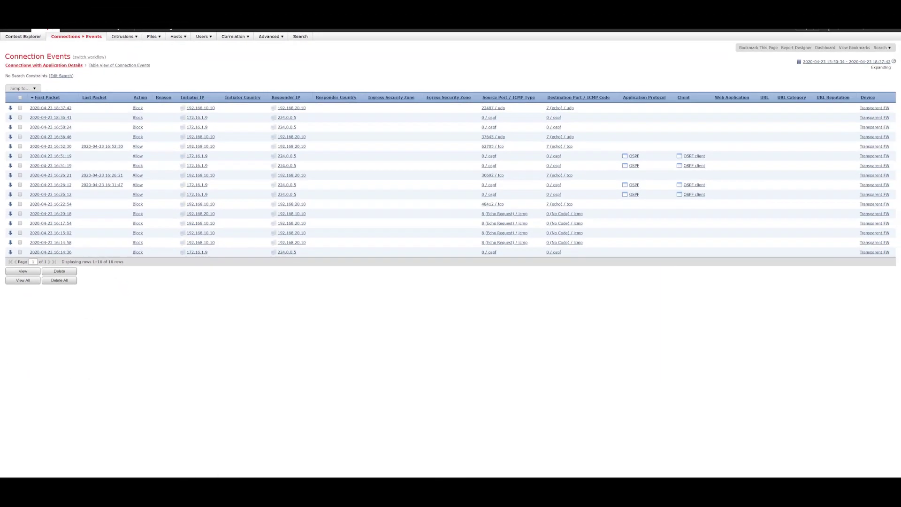
- Switch to the VPC5 terminal session, ping 192.168.10.10 from it, and return to the management page
{"action": "key", "text": "alt+Tab"}
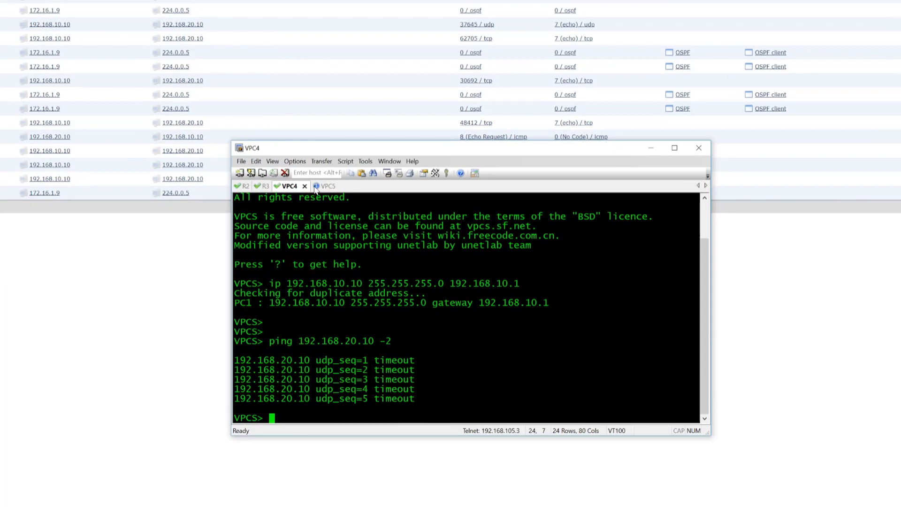
{"action": "left_click", "coordinate": [391, 247]}
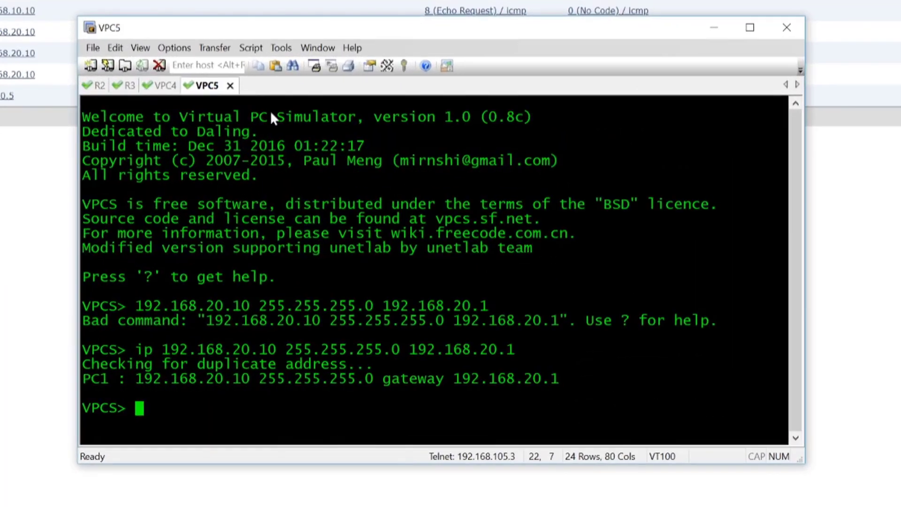
{"action": "key", "text": "Return"}
{"action": "key", "text": "Return"}
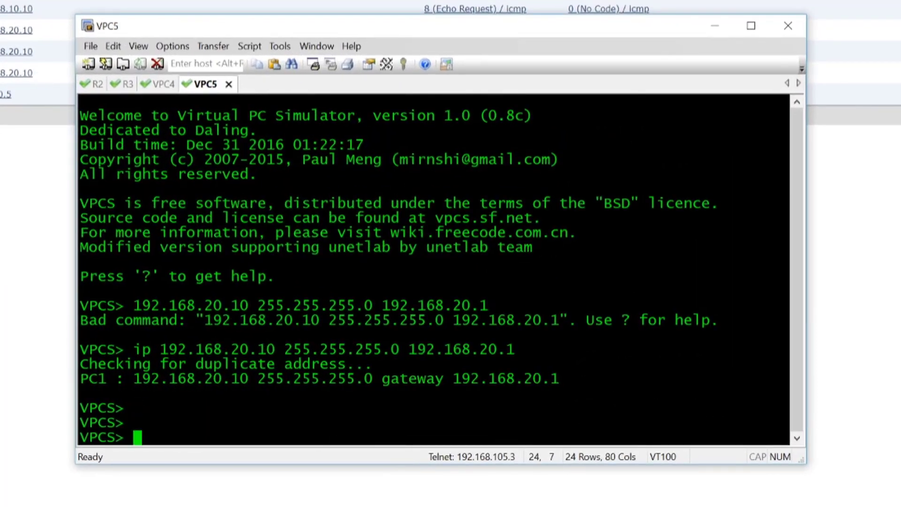
{"action": "type", "text": "ping 1"}
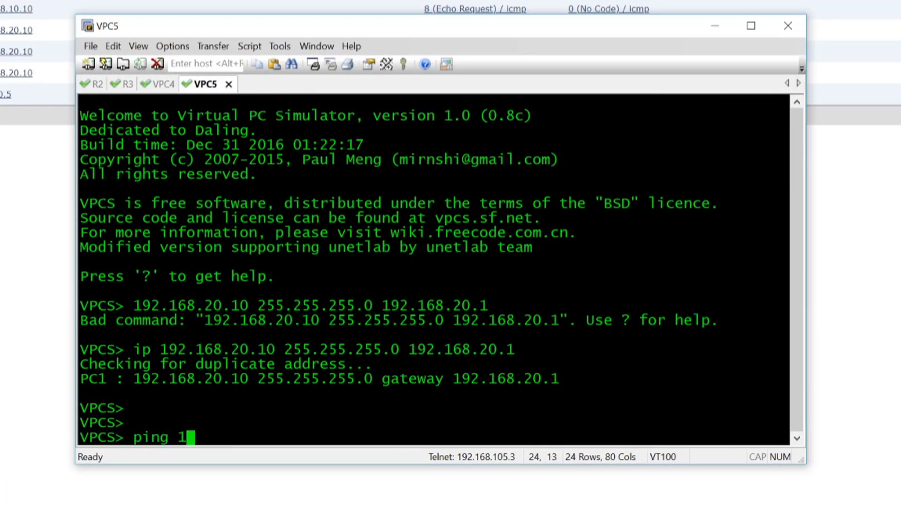
{"action": "type", "text": "92.168."}
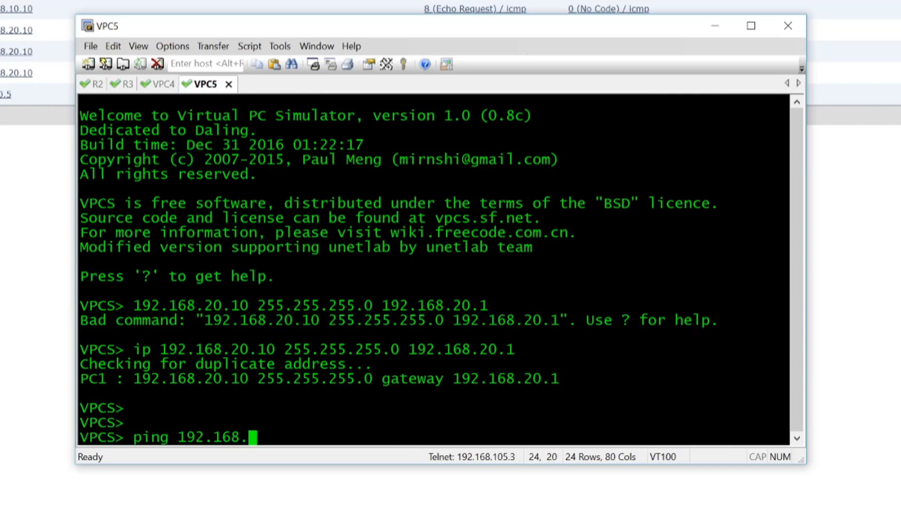
{"action": "type", "text": "10.10"}
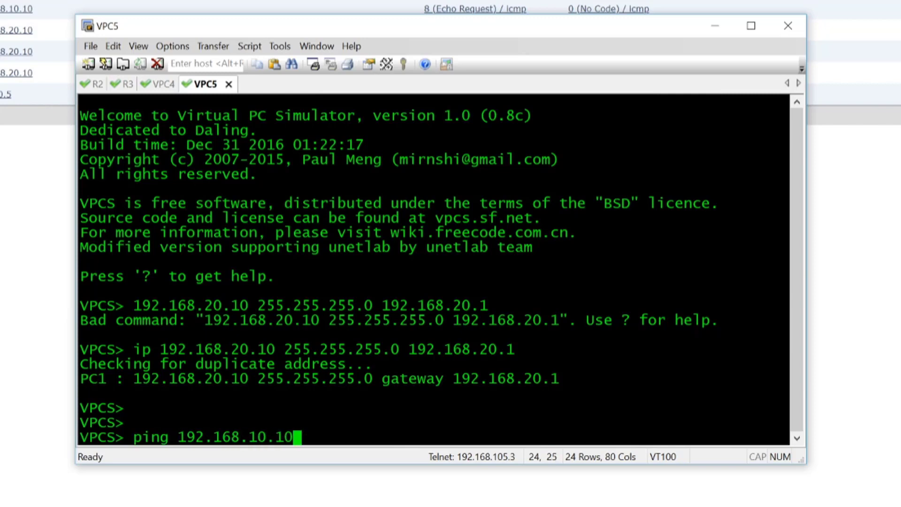
{"action": "key", "text": "Return"}
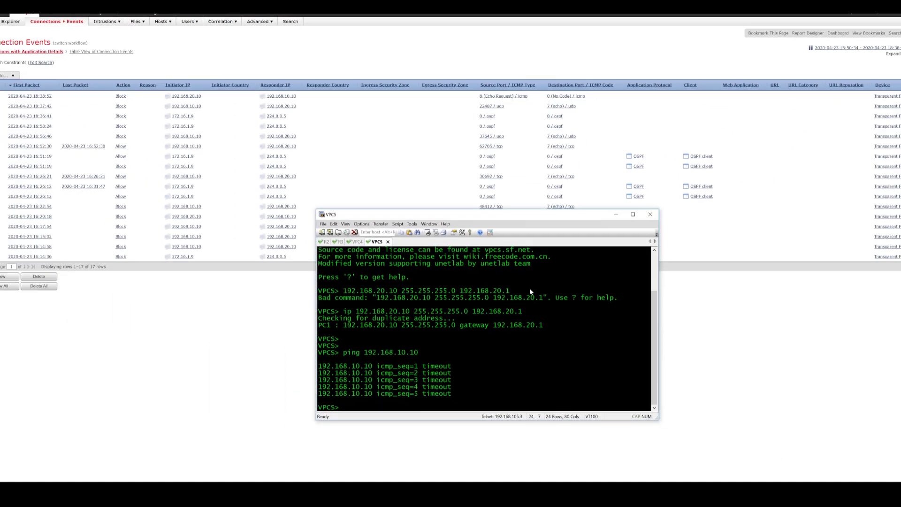
{"action": "left_click", "coordinate": [616, 214]}
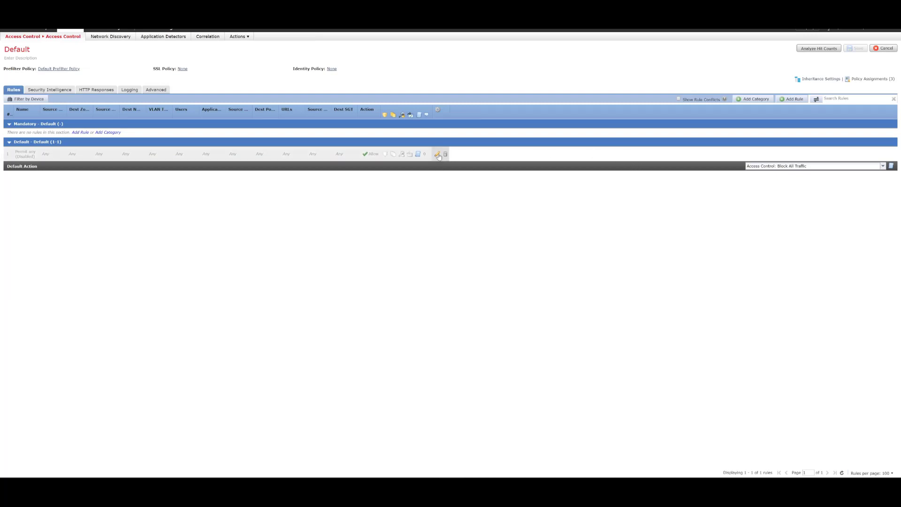
- Enable the Permit any rule in the Default access control policy and save the policy
{"action": "left_click", "coordinate": [438, 156]}
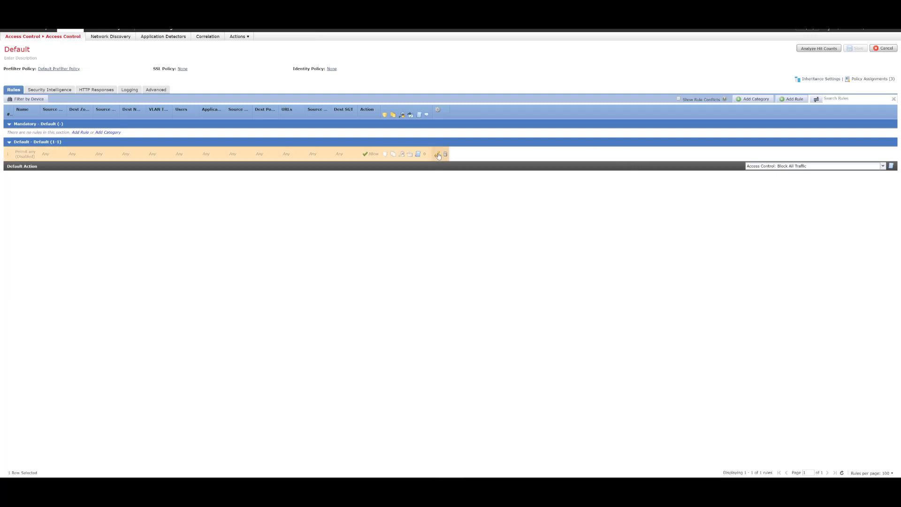
{"action": "left_click", "coordinate": [437, 155]}
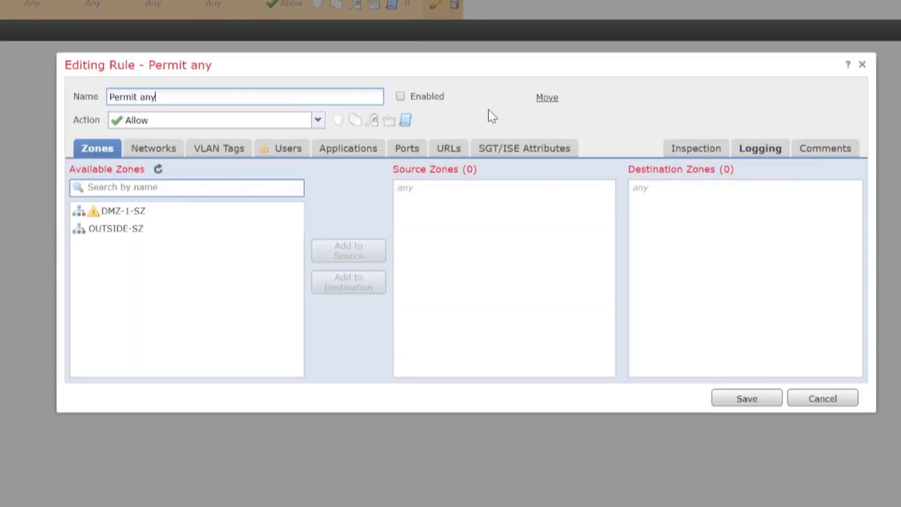
{"action": "left_click", "coordinate": [400, 96]}
{"action": "left_click", "coordinate": [756, 399]}
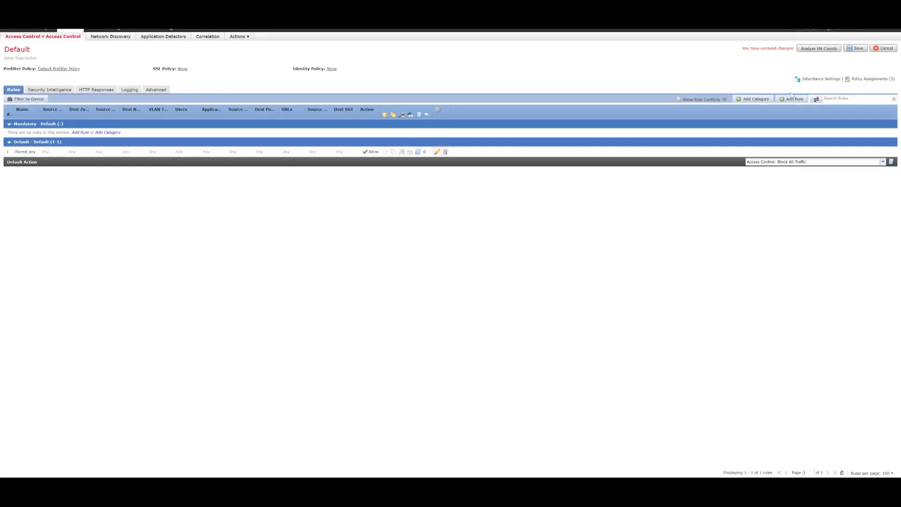
{"action": "left_click", "coordinate": [857, 48]}
- Deploy the saved access control policy to Transparent FW only and check the deployment status
{"action": "left_click", "coordinate": [812, 31]}
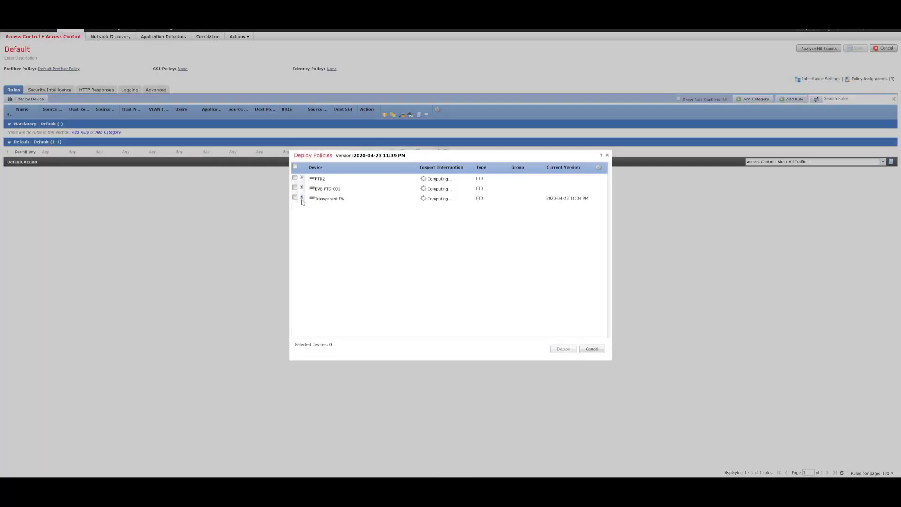
{"action": "left_click", "coordinate": [295, 197]}
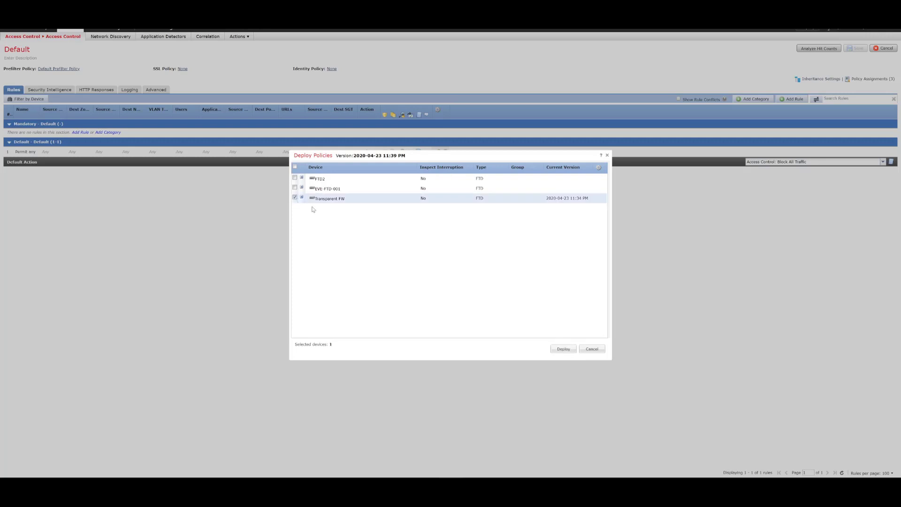
{"action": "left_click", "coordinate": [563, 348]}
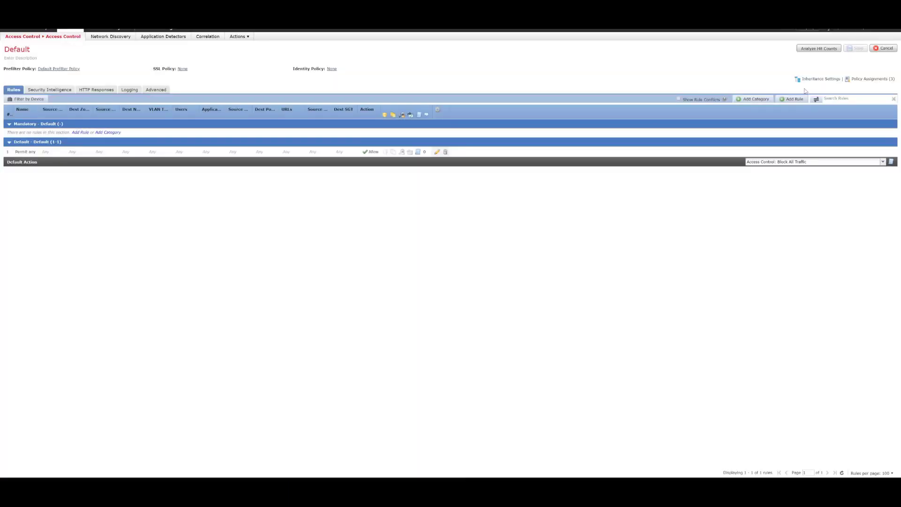
{"action": "left_click", "coordinate": [827, 32]}
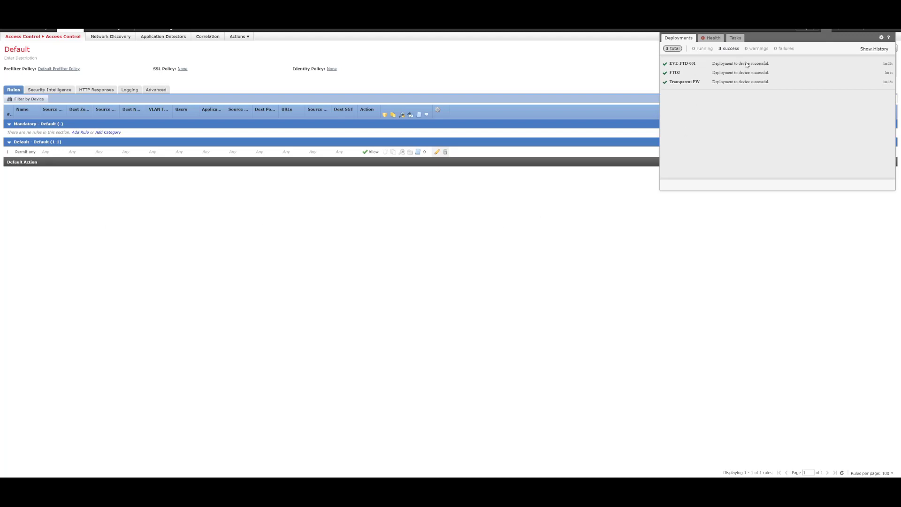
{"action": "left_click", "coordinate": [825, 31]}
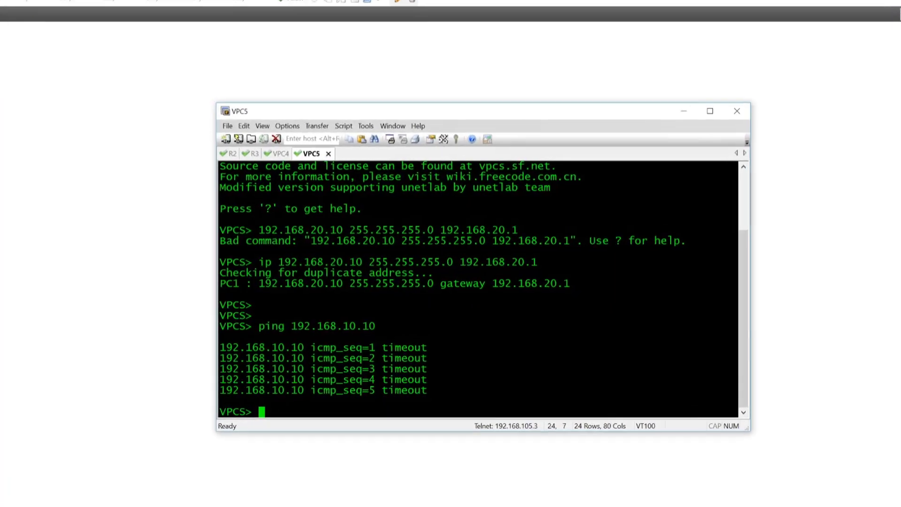
- Return to the VPC4 terminal session and ping 192.168.20.10 in ICMP mode with option -1
{"action": "left_click", "coordinate": [281, 154]}
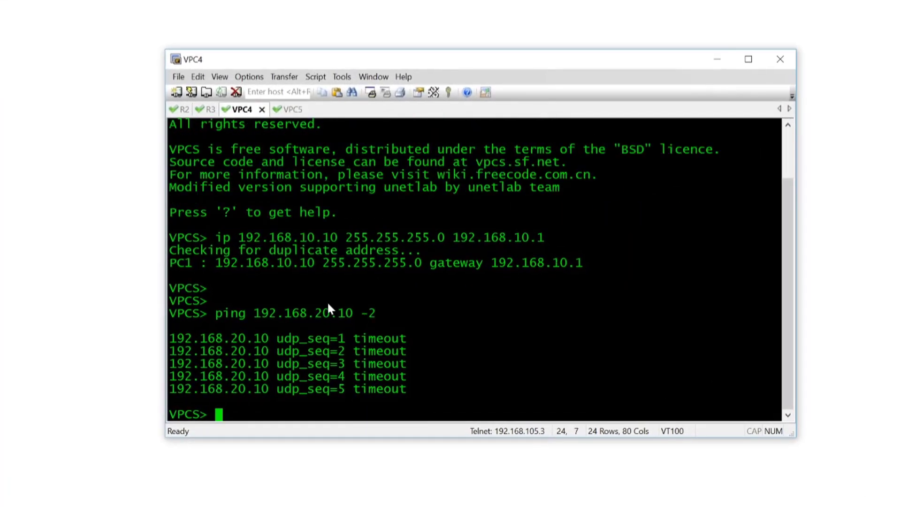
{"action": "key", "text": "Up"}
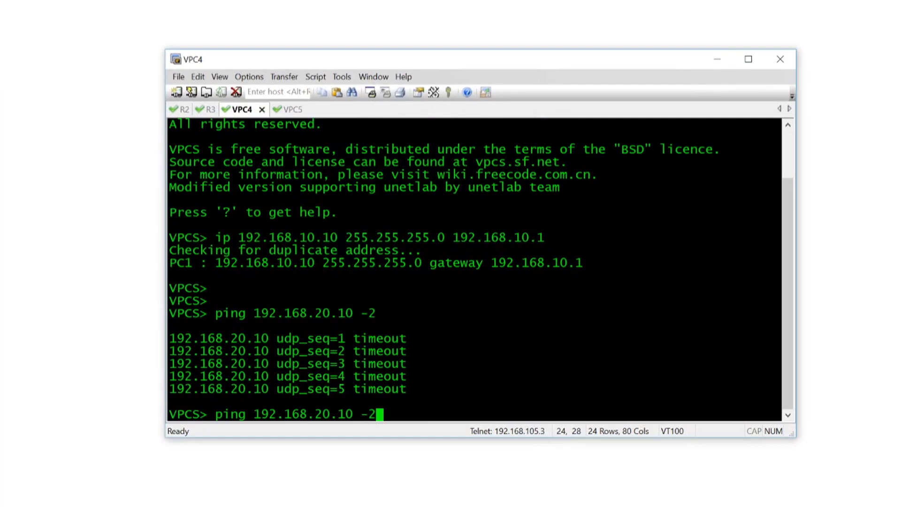
{"action": "key", "text": "BackSpace"}
{"action": "type", "text": "1"}
{"action": "key", "text": "Return"}
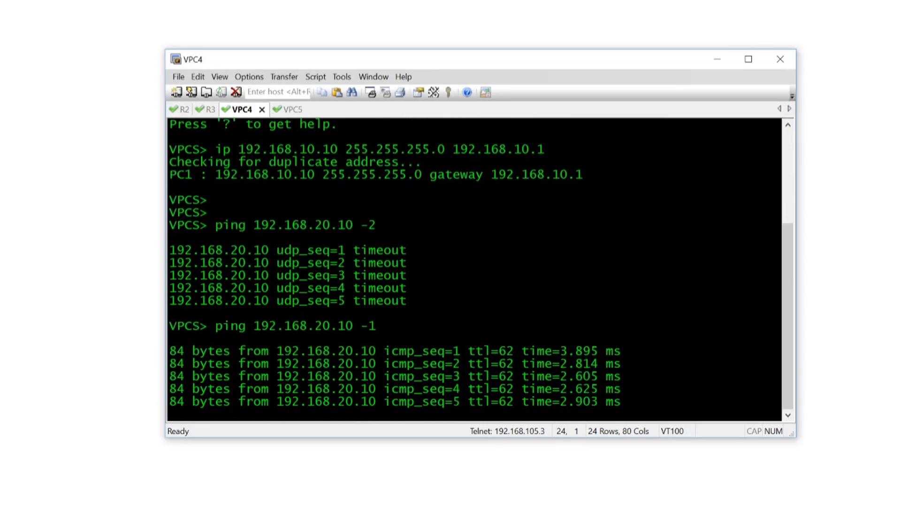
- Display the ping command's help in VPC4 by running it without a host or options
{"action": "key", "text": "Up"}
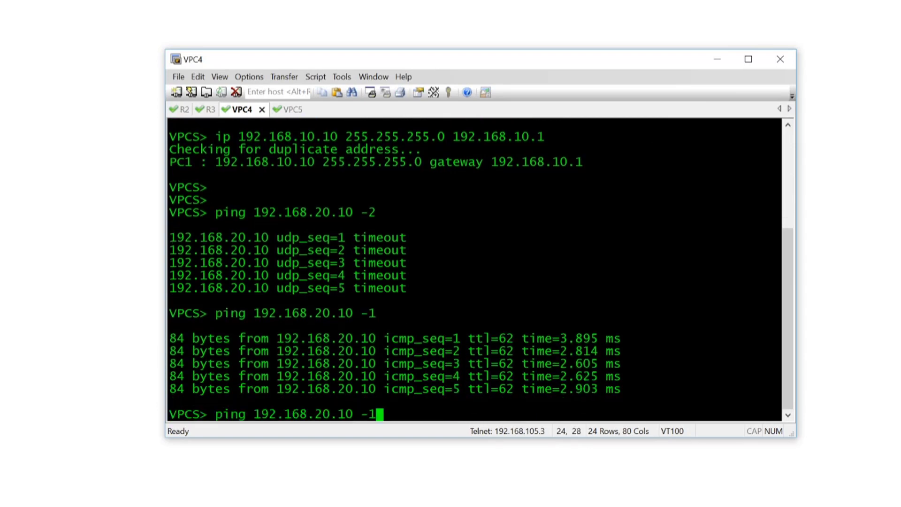
{"action": "key", "text": "Down"}
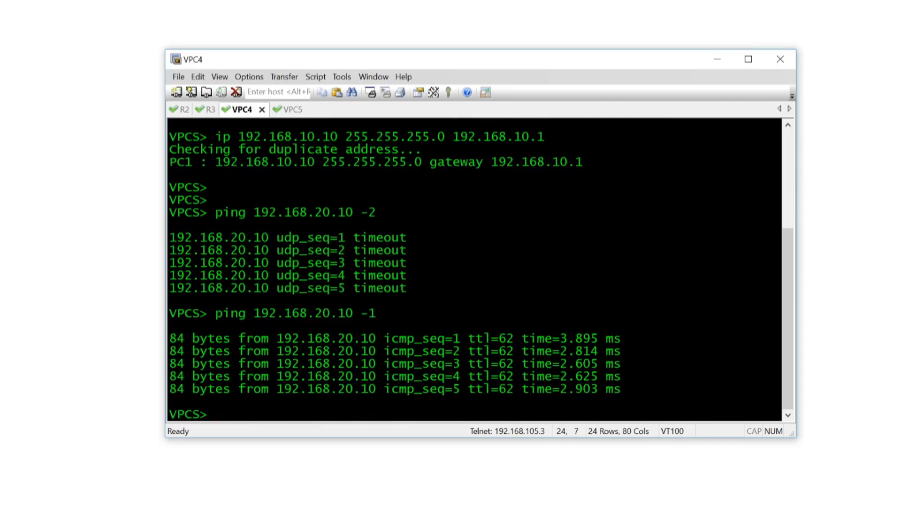
{"action": "key", "text": "Up"}
{"action": "key", "text": "BackSpace"}
{"action": "key", "text": "BackSpace"}
{"action": "key", "text": "BackSpace"}
{"action": "key", "text": "BackSpace"}
{"action": "key", "text": "BackSpace"}
{"action": "key", "text": "BackSpace"}
{"action": "key", "text": "BackSpace"}
{"action": "key", "text": "BackSpace"}
{"action": "key", "text": "BackSpace"}
{"action": "key", "text": "BackSpace"}
{"action": "key", "text": "BackSpace"}
{"action": "key", "text": "BackSpace"}
{"action": "key", "text": "BackSpace"}
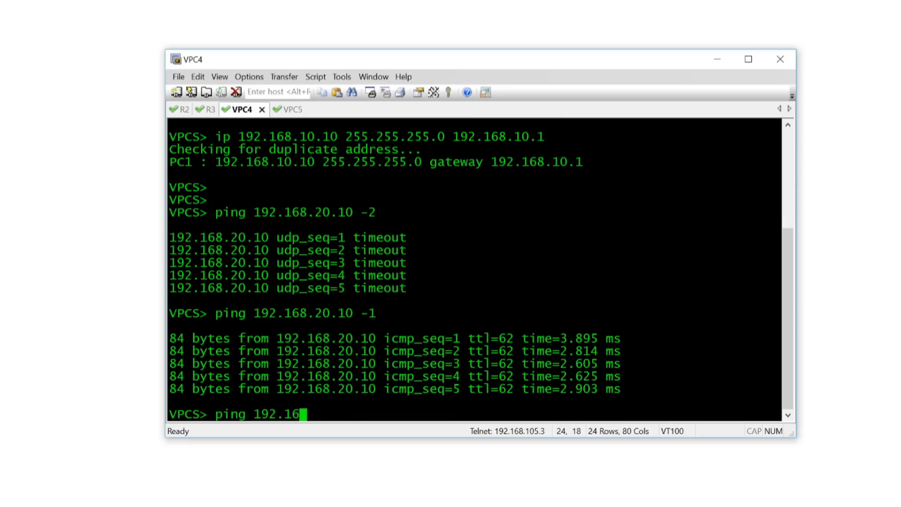
{"action": "key", "text": "BackSpace"}
{"action": "key", "text": "BackSpace"}
{"action": "key", "text": "BackSpace"}
{"action": "key", "text": "BackSpace"}
{"action": "key", "text": "Return"}
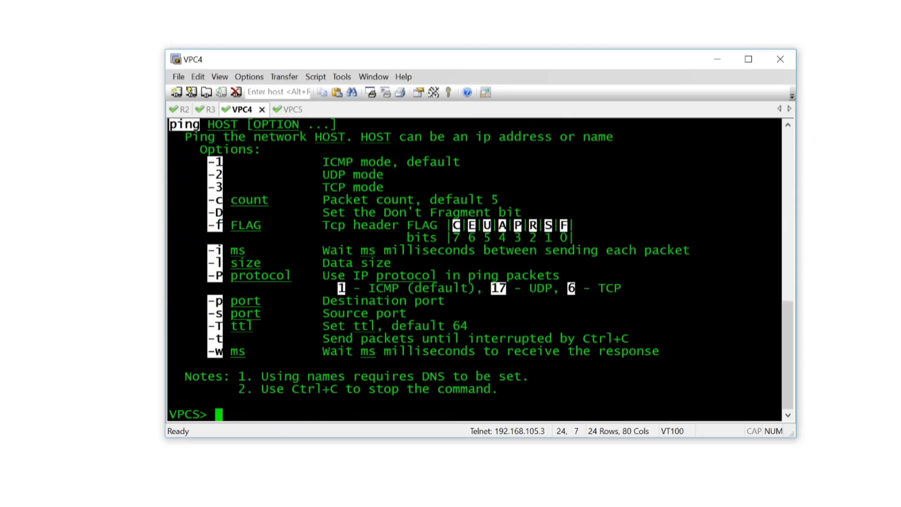
- Ping 192.168.20.10 from VPC4 in TCP mode with option -3
{"action": "key", "text": "Up"}
{"action": "key", "text": "Up"}
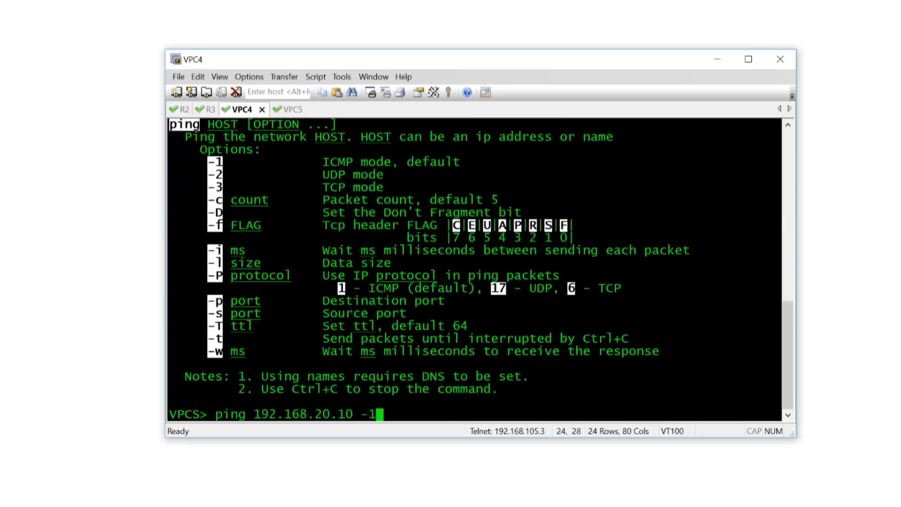
{"action": "key", "text": "BackSpace"}
{"action": "type", "text": "3"}
{"action": "key", "text": "Return"}
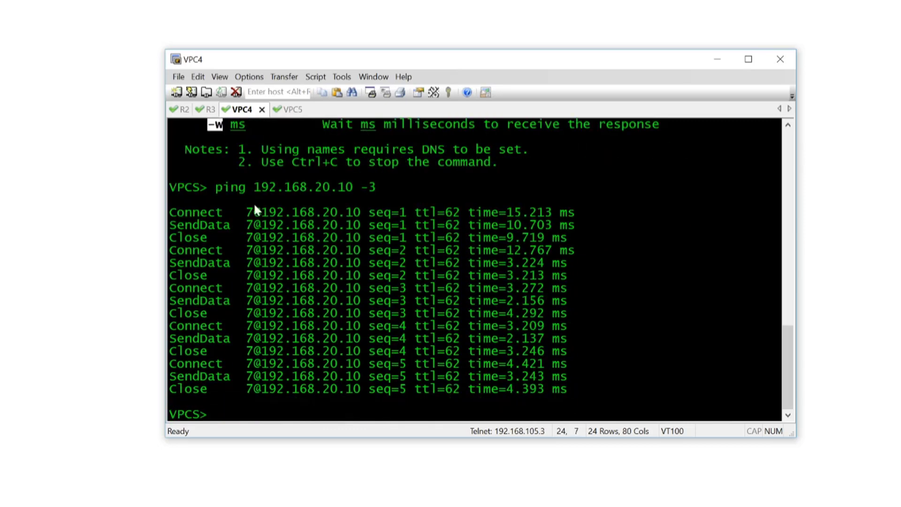
- Ping 192.168.10.10 from VPC5 in TCP mode with option -3, then reload the connection events in the management console
{"action": "left_click", "coordinate": [295, 111]}
{"action": "key", "text": "Up"}
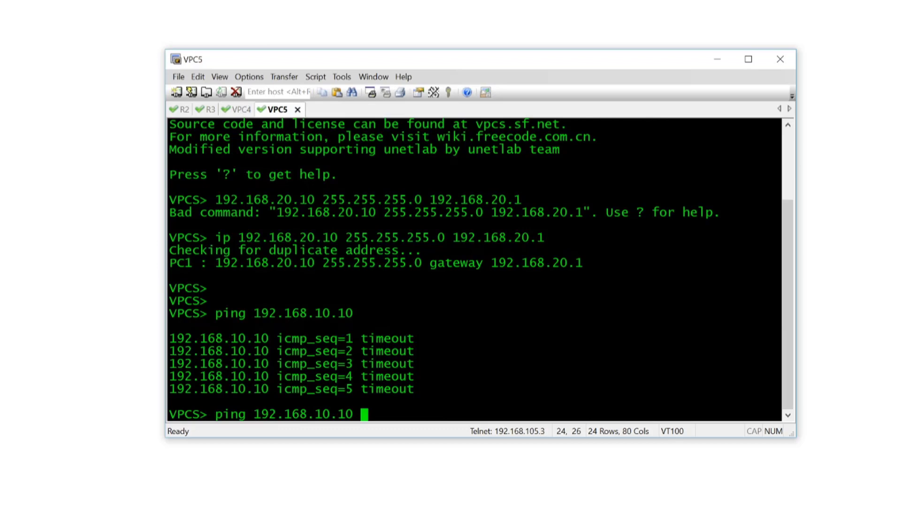
{"action": "type", "text": "-3"}
{"action": "key", "text": "Return"}
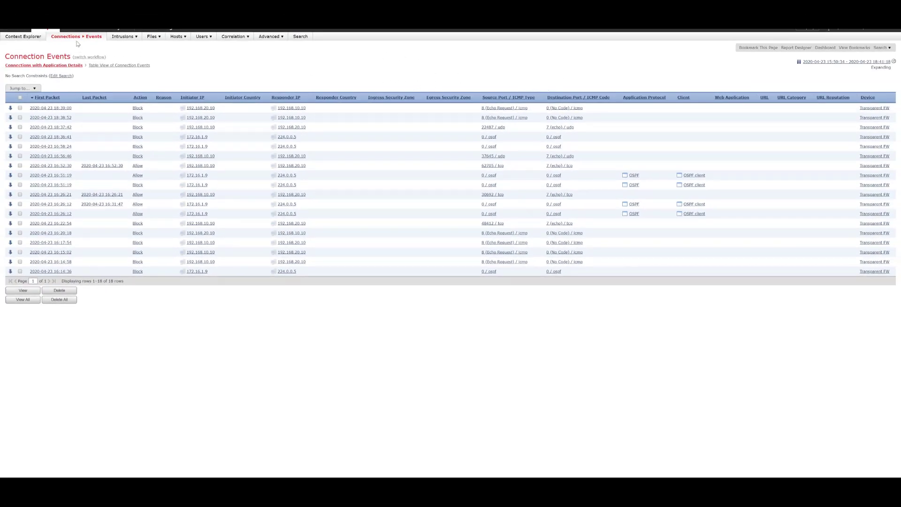
{"action": "mouse_move", "coordinate": [78, 40]}
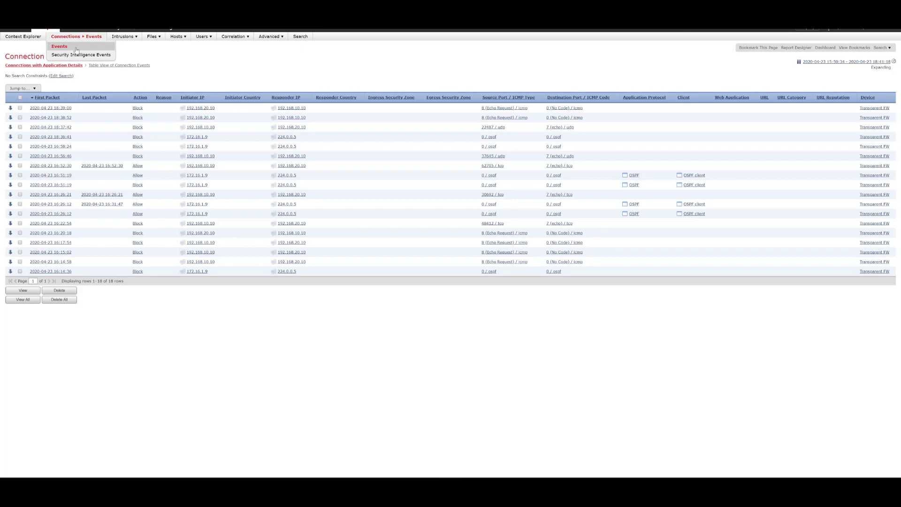